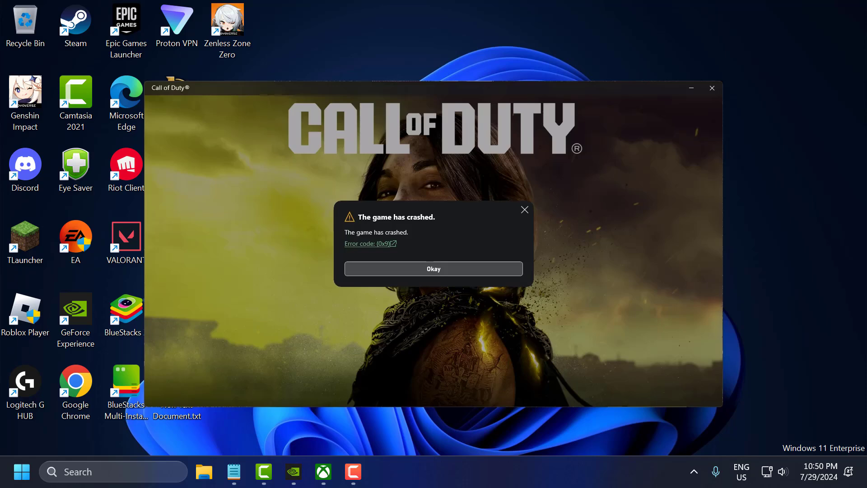
Step: Dismiss the Call of Duty crash message and close the game
key("Return")
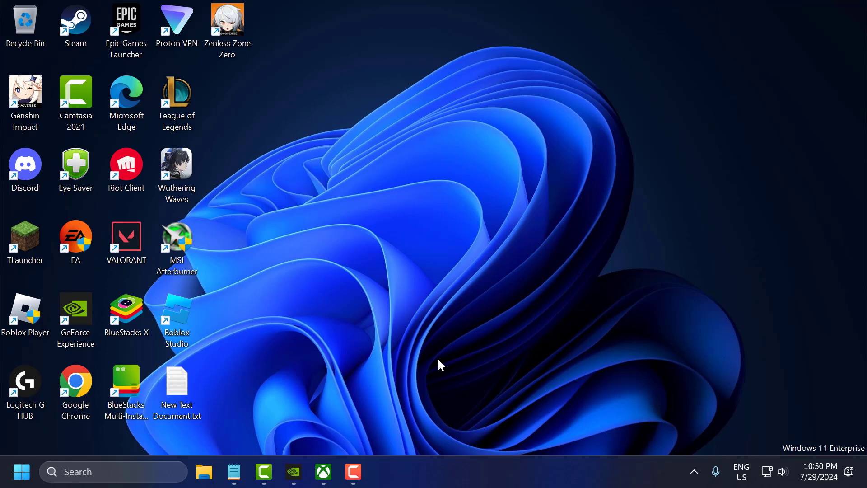
left_click(323, 471)
Step: Find Minecraft Launcher in the Xbox app's My Library and open its page
left_click(88, 105)
scroll(427, 325, "down", 1)
scroll(432, 330, "down", 4)
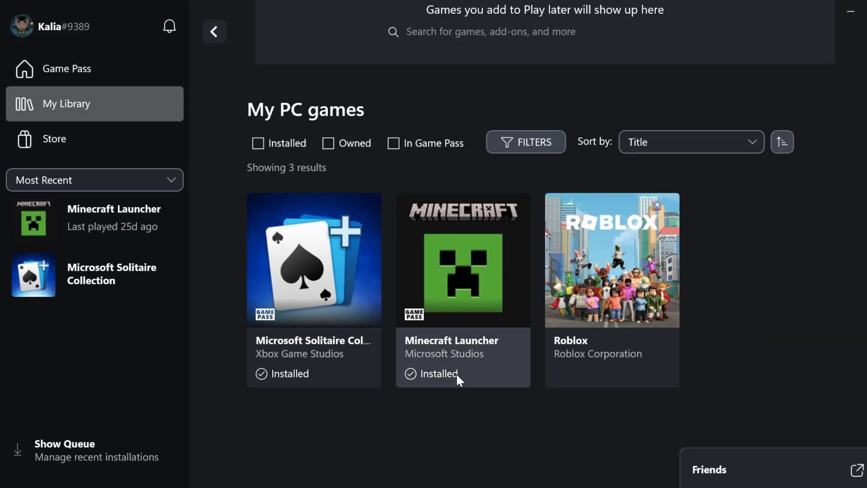
left_click(475, 311)
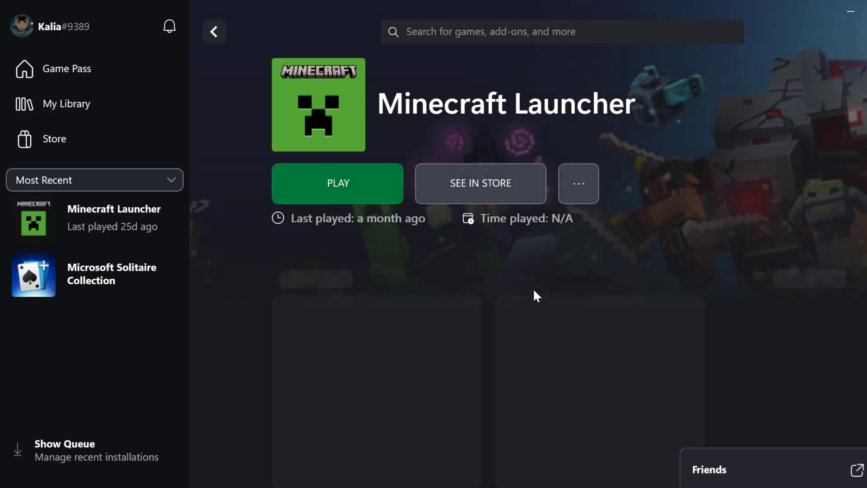
Step: Review Minecraft Launcher's installation files under Manage, then minimize the Xbox app
left_click(587, 192)
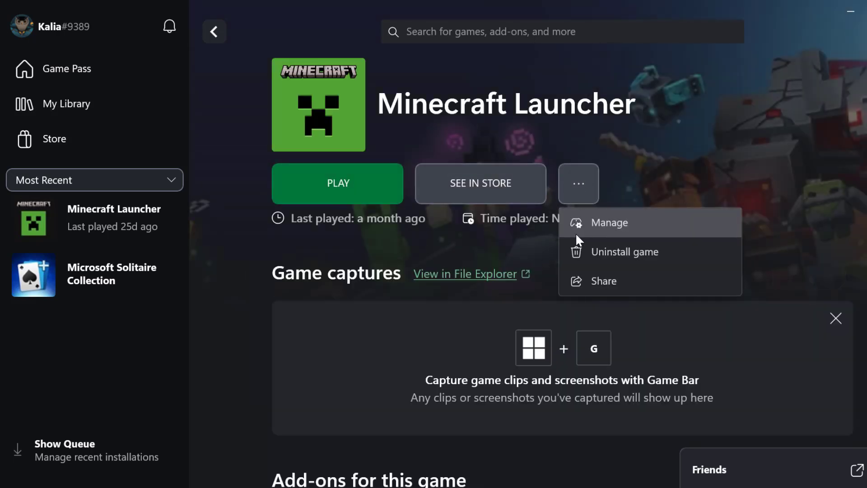
left_click(609, 224)
left_click(511, 120)
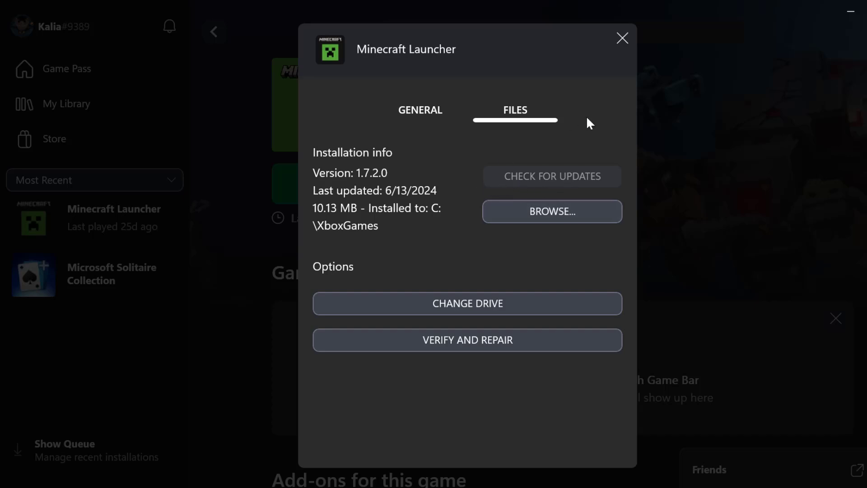
left_click(622, 38)
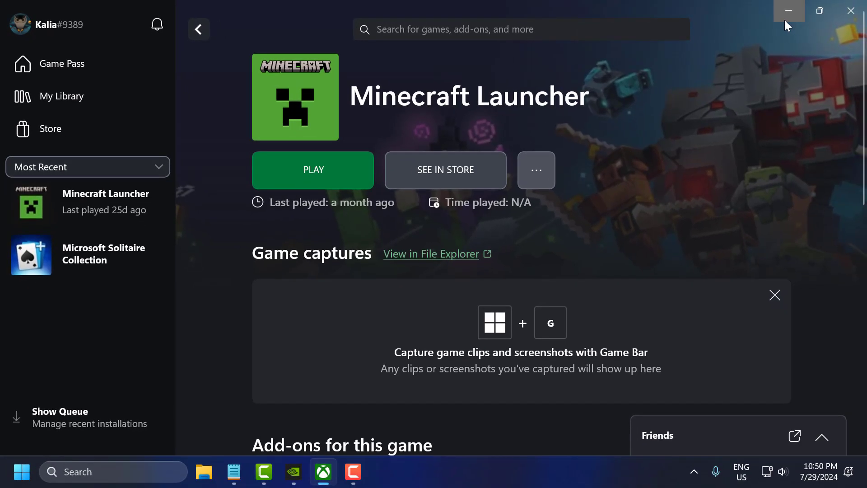
left_click(785, 13)
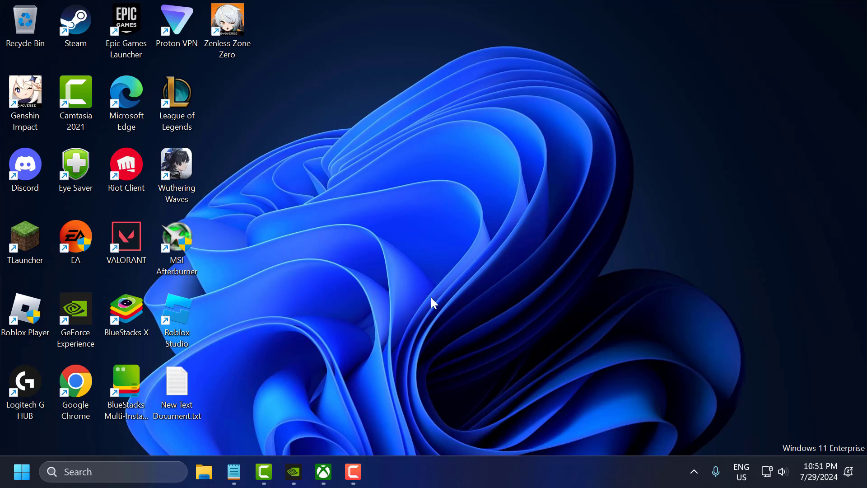
left_click(167, 468)
Step: Run a Windows Update check from the 'check for updates' settings search result
type("chec")
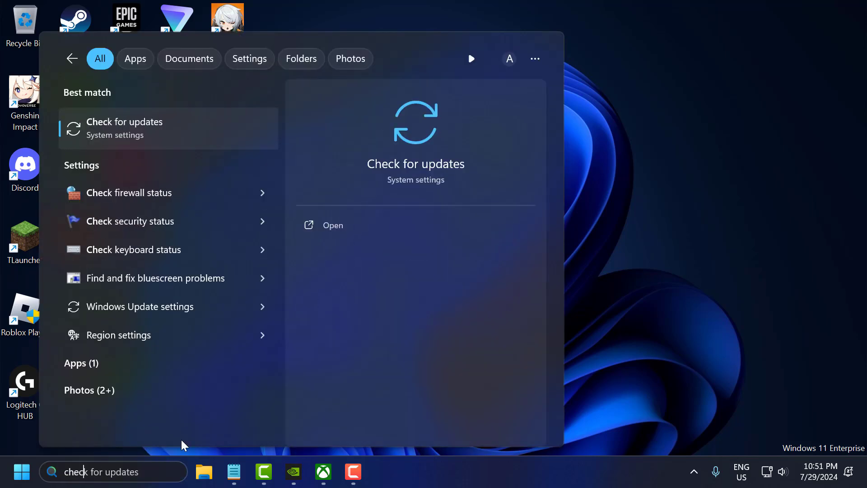
left_click(176, 137)
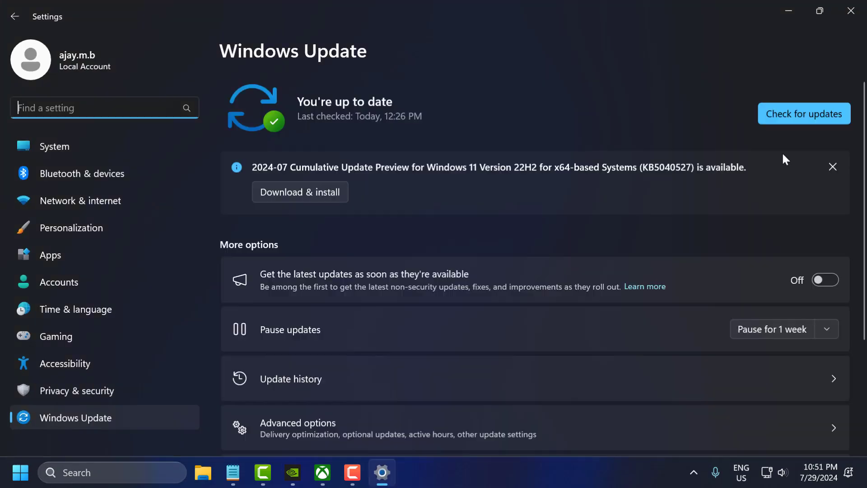
left_click(803, 112)
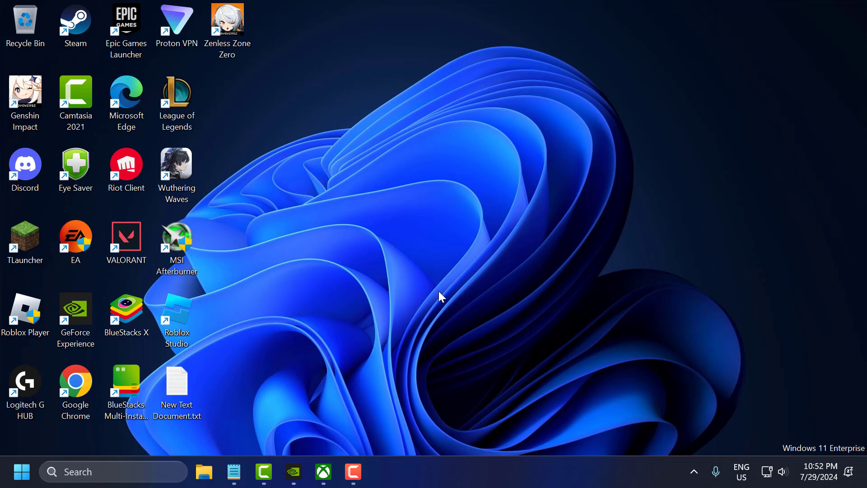
Step: Check GeForce Experience's Drivers tab, confirming Game Ready driver 475.14 is current, then close it
left_click(294, 472)
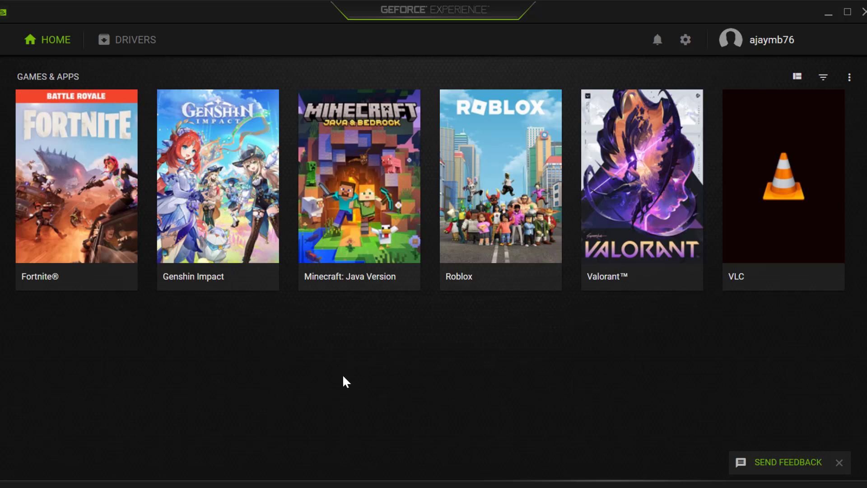
left_click(127, 41)
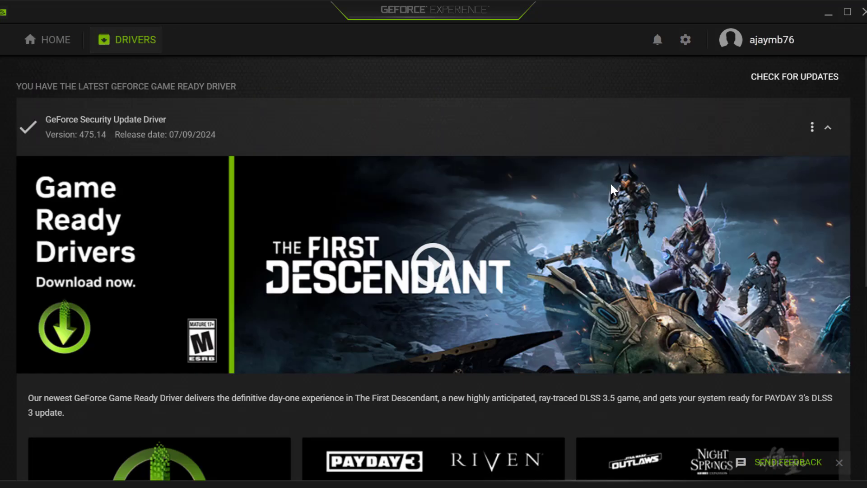
left_click(808, 82)
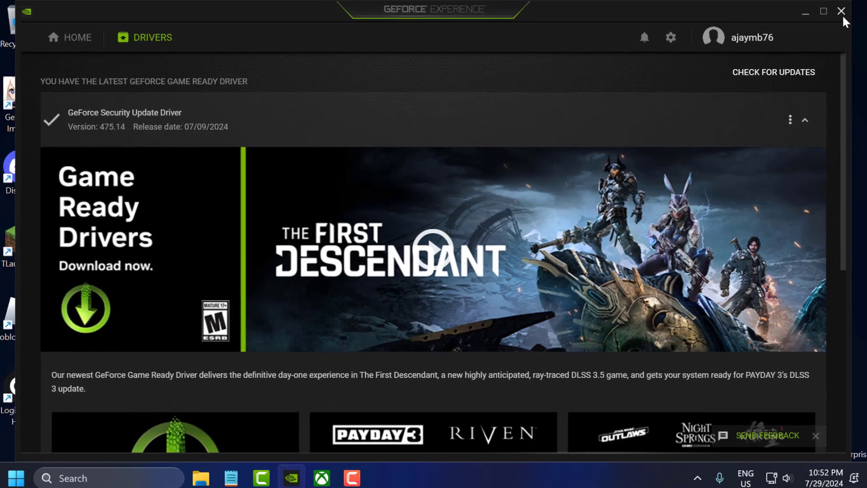
left_click(841, 12)
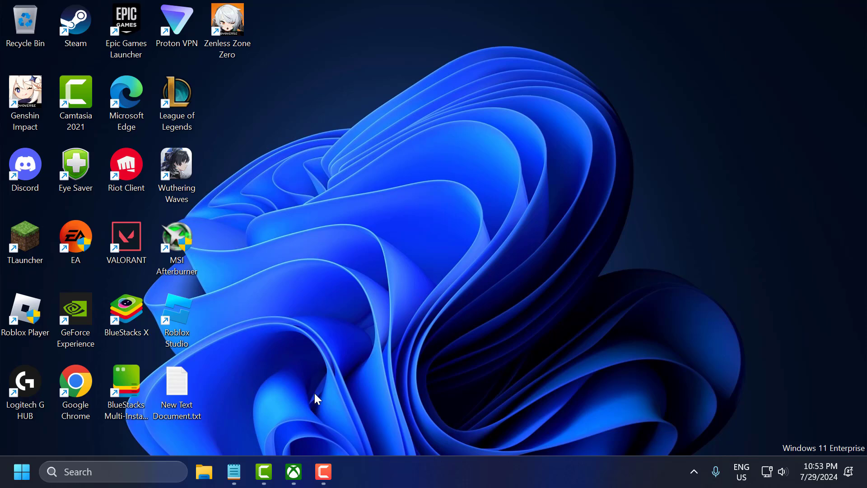
Step: Run and confirm Verify and Repair on Minecraft Launcher's files, then minimize the Xbox app
mouse_move(297, 463)
left_click(253, 348)
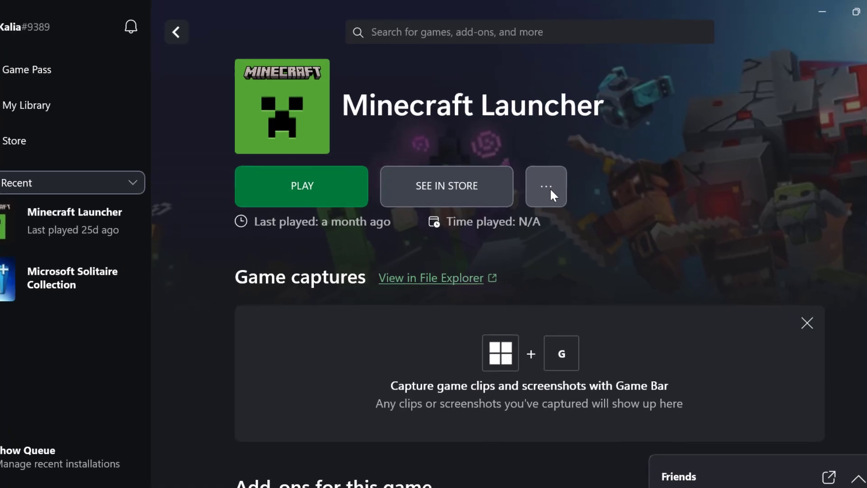
left_click(549, 188)
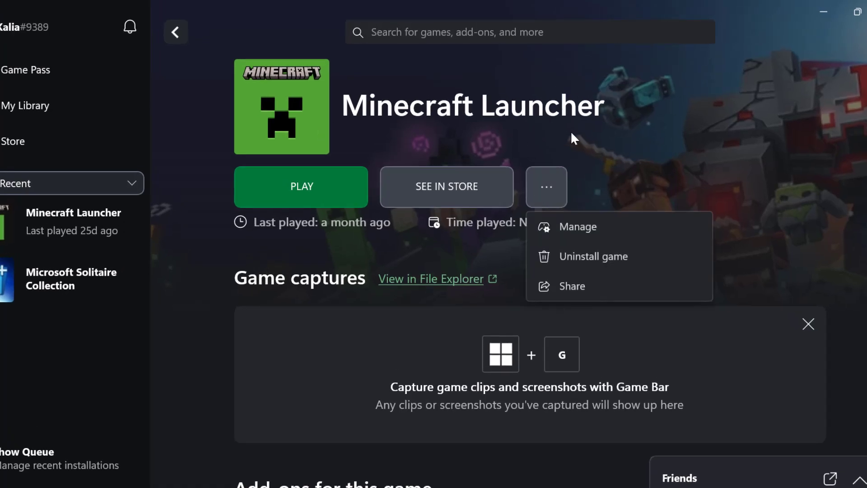
left_click(589, 227)
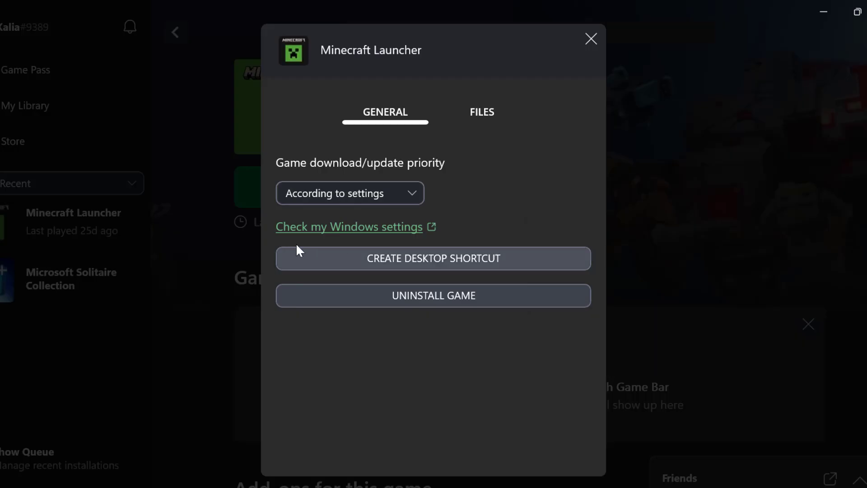
left_click(482, 113)
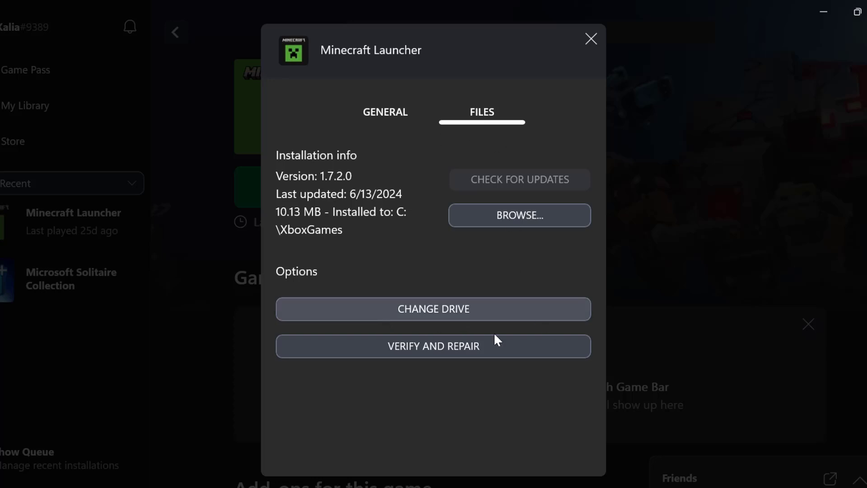
left_click(449, 345)
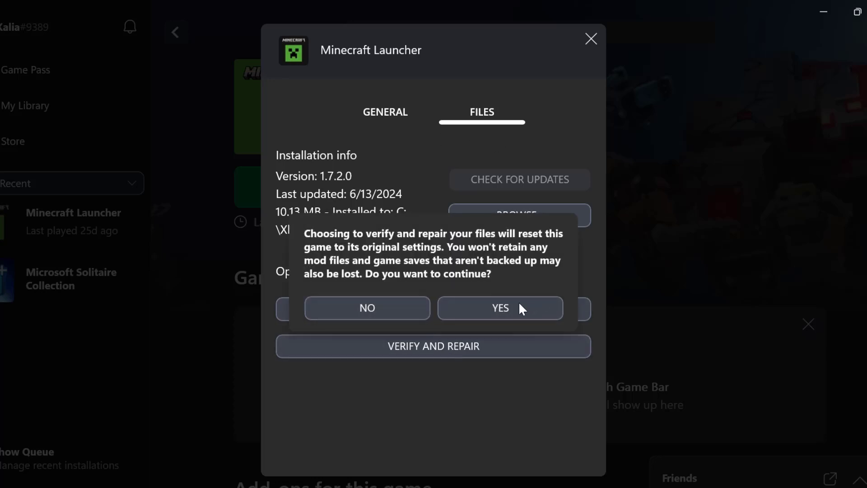
left_click(502, 302)
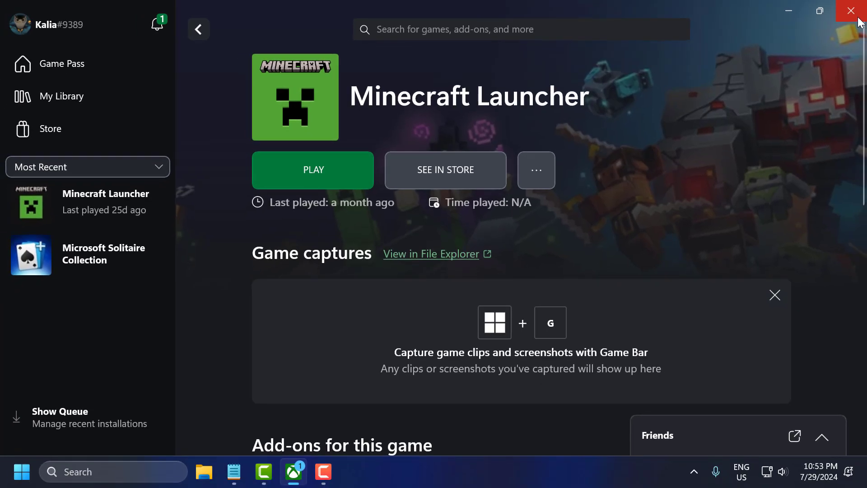
left_click(791, 18)
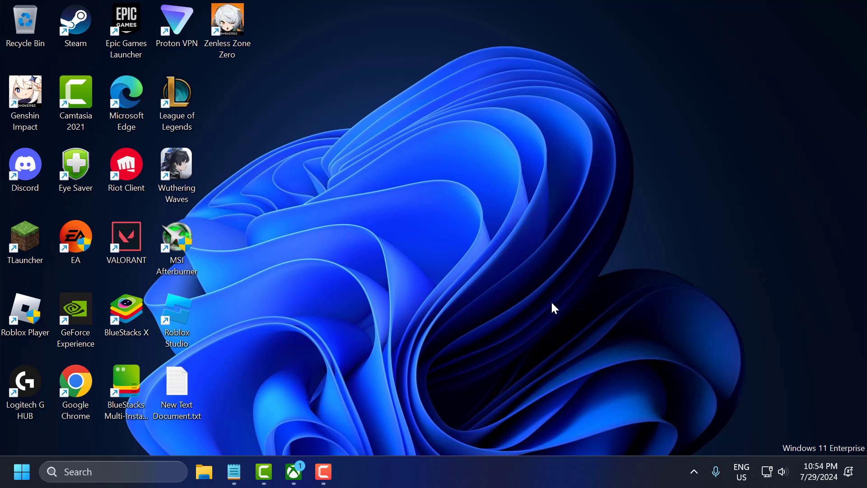
Step: Review Task Manager's Startup apps, including Telegram Desktop, and the Processes list, then close it
right_click(415, 479)
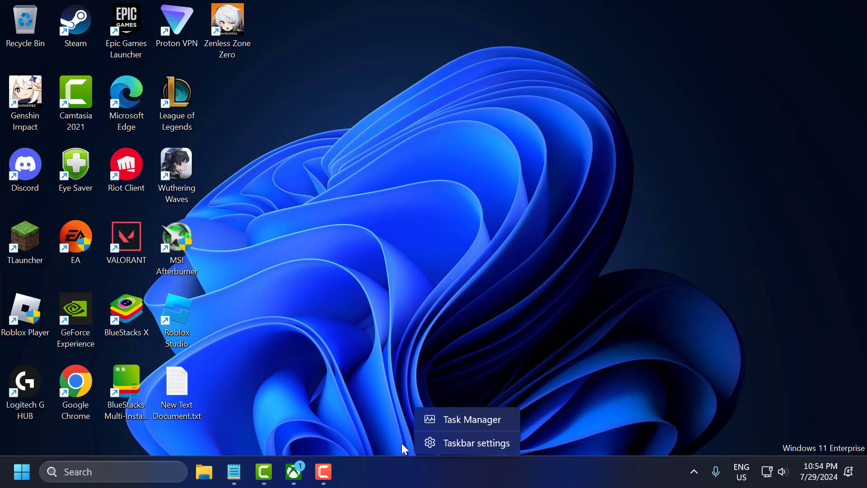
left_click(470, 417)
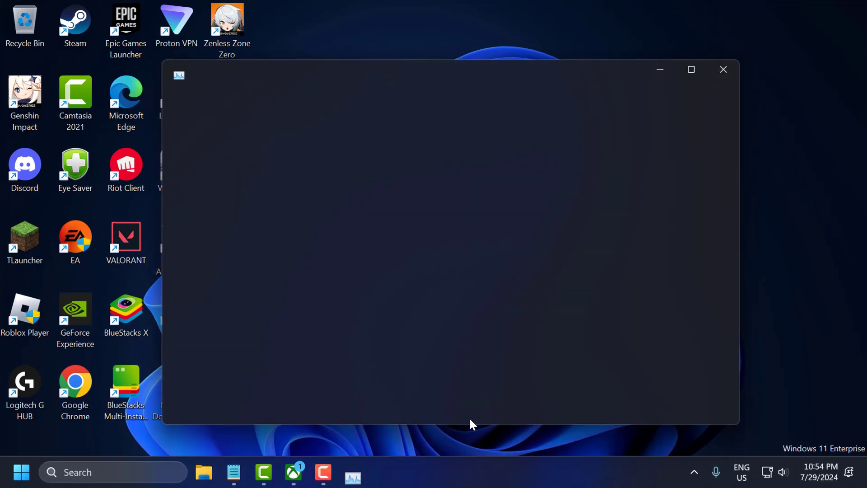
left_click(255, 215)
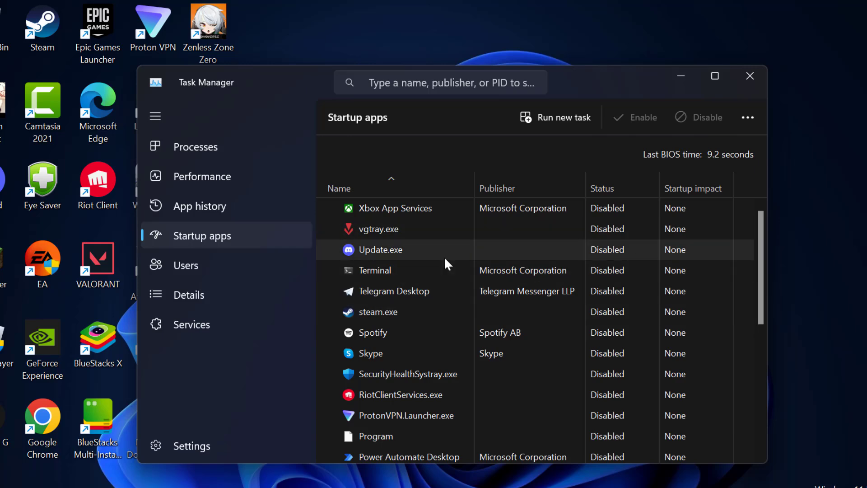
right_click(381, 294)
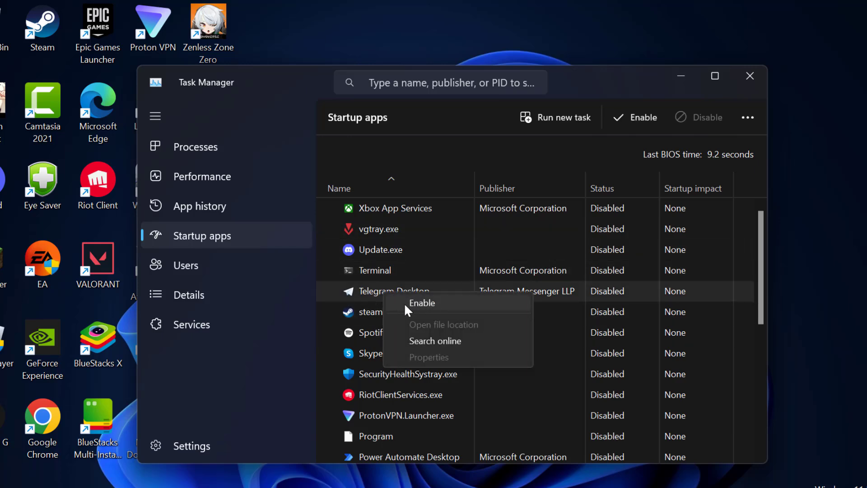
left_click(486, 267)
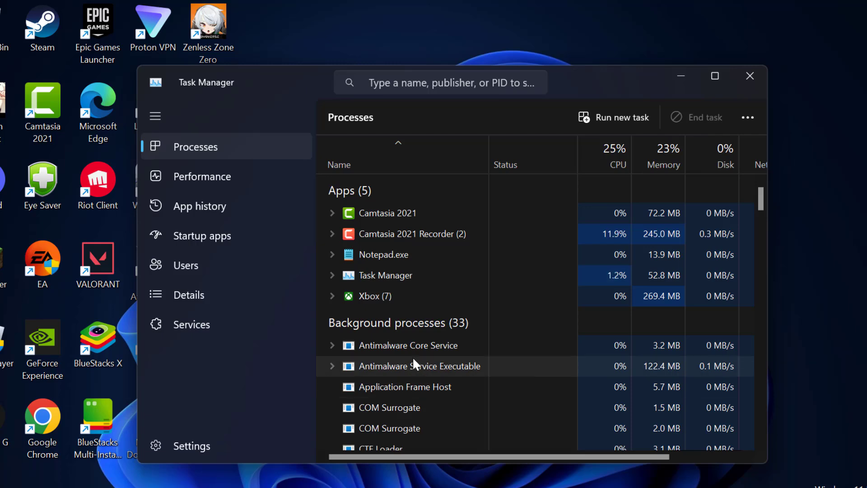
right_click(405, 342)
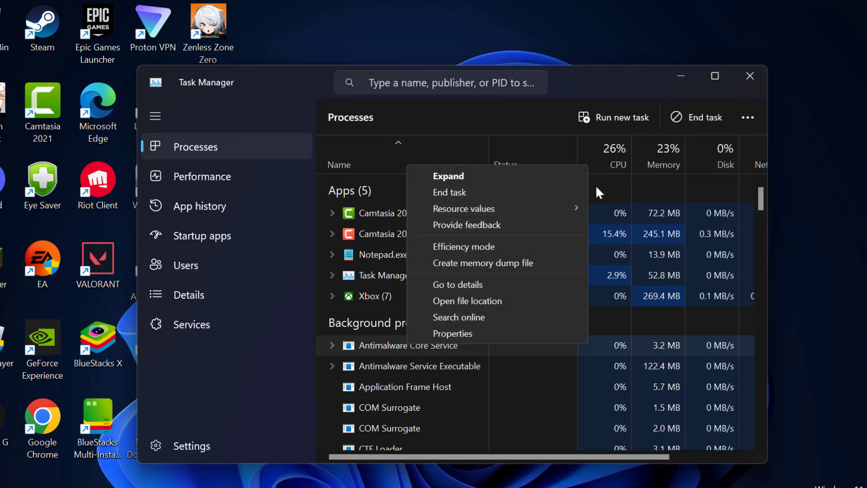
left_click(648, 184)
left_click(749, 75)
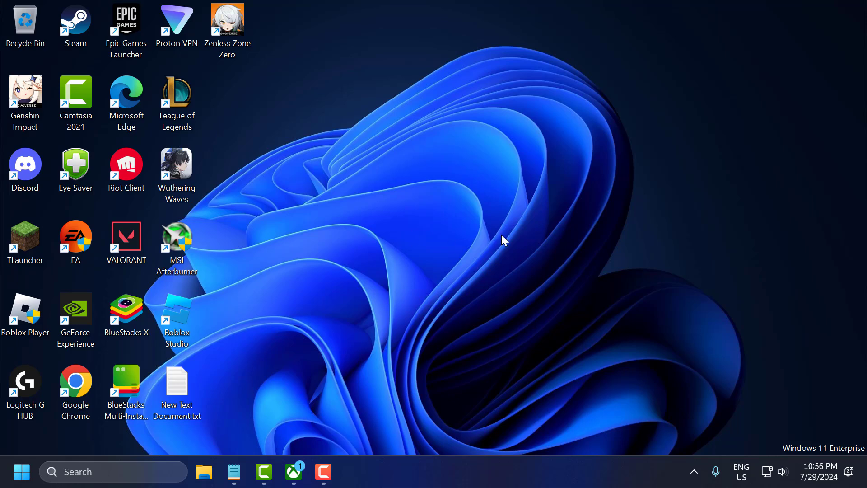
Step: Create a Minecraft Launcher desktop shortcut from its Manage settings, then minimize the Xbox app
left_click(294, 471)
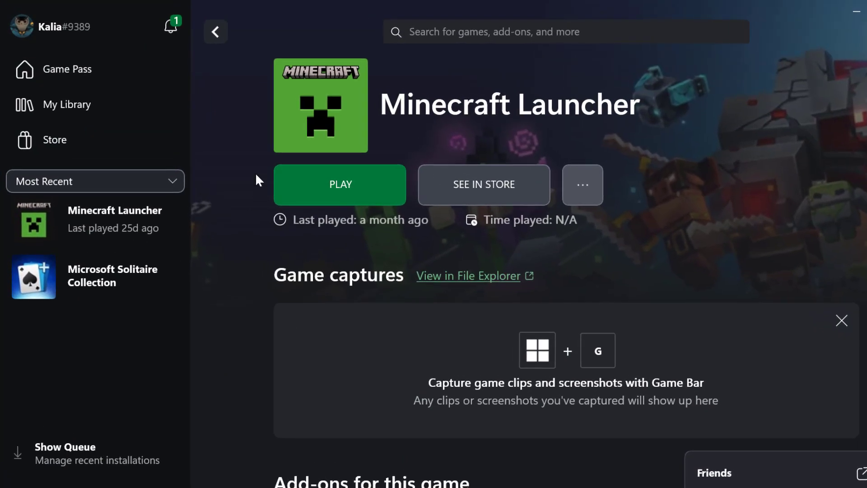
left_click(582, 199)
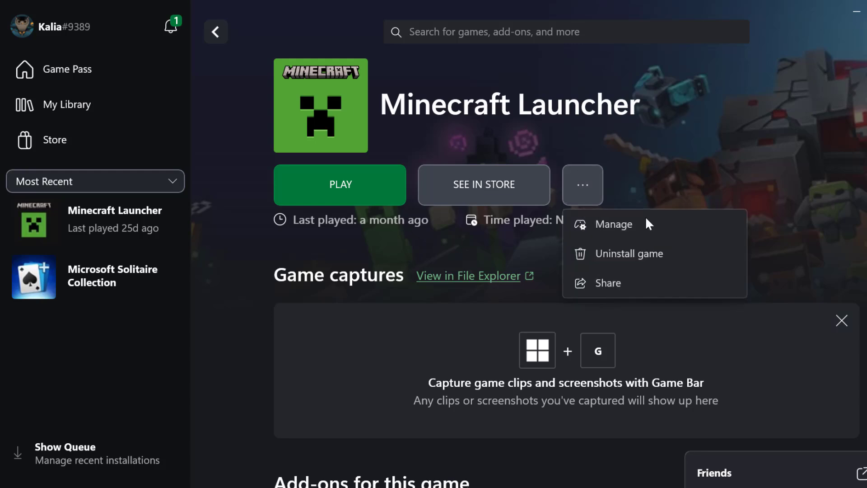
left_click(625, 231)
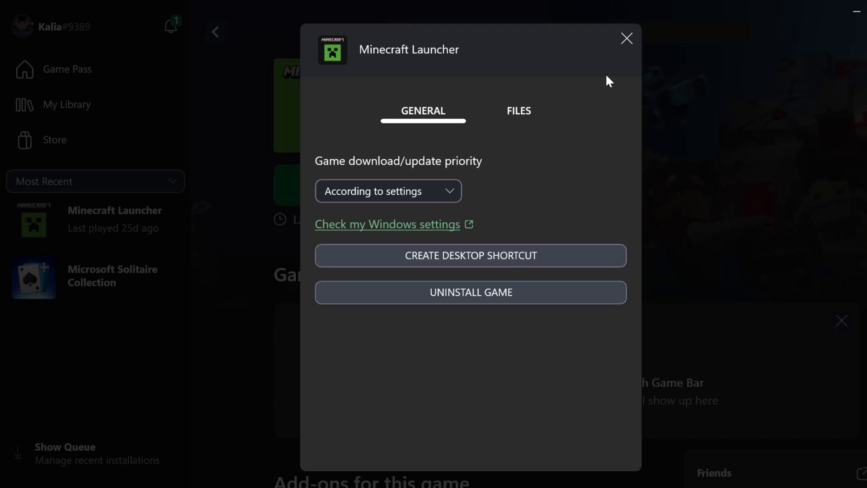
left_click(625, 38)
left_click(810, 11)
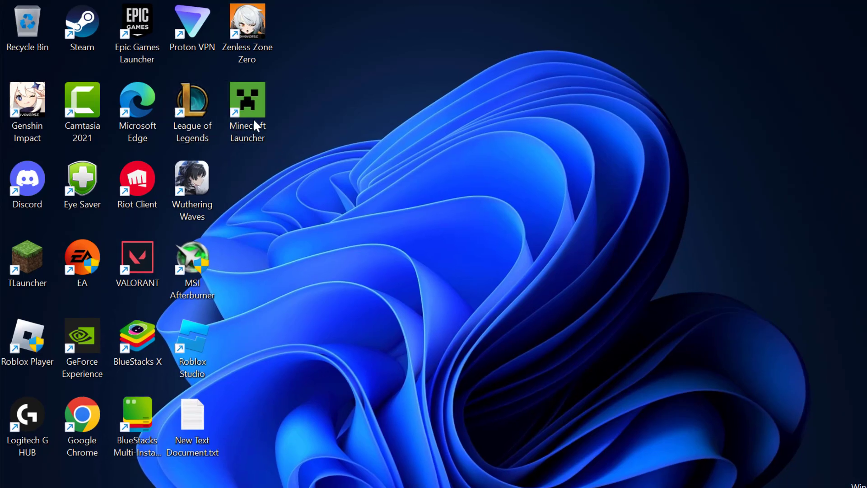
Step: Inspect the options of the new Minecraft Launcher desktop shortcut
right_click(240, 118)
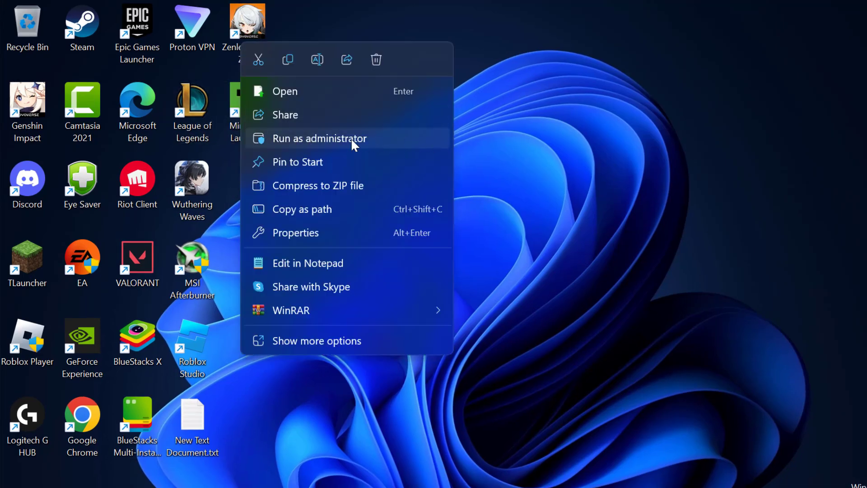
left_click(569, 253)
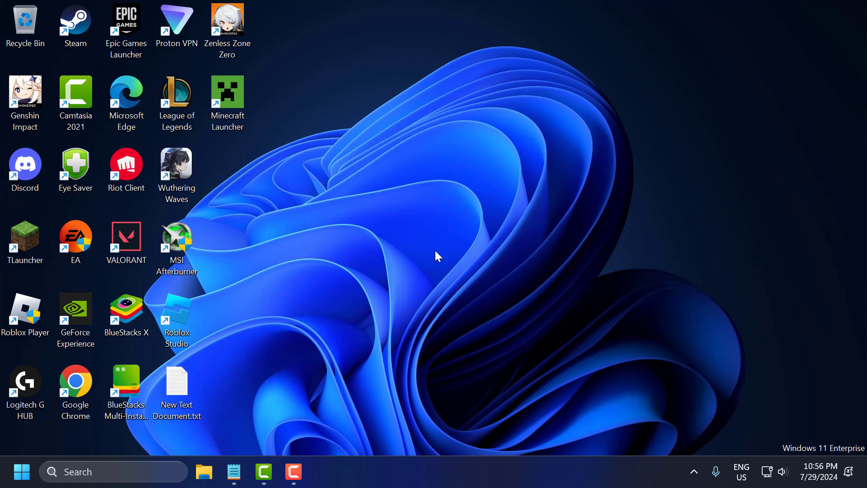
left_click(115, 473)
Step: Launch Windows PowerShell as administrator from a 'windows' search
type("windo")
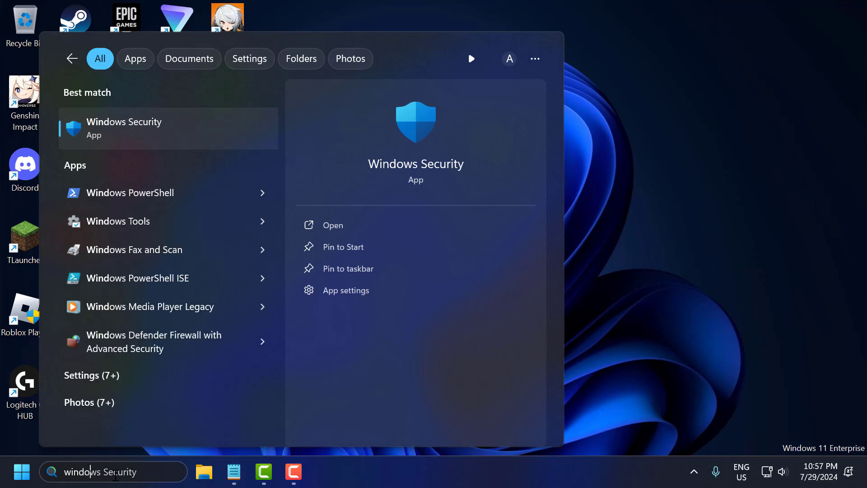
type("ws")
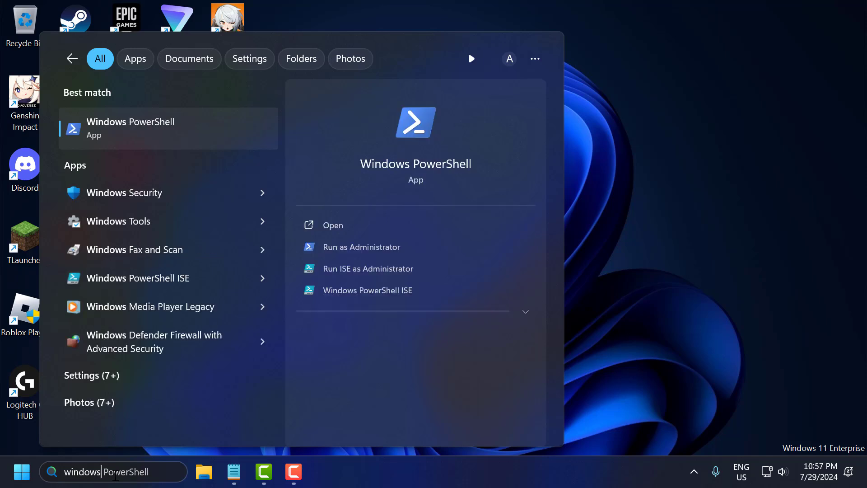
right_click(155, 133)
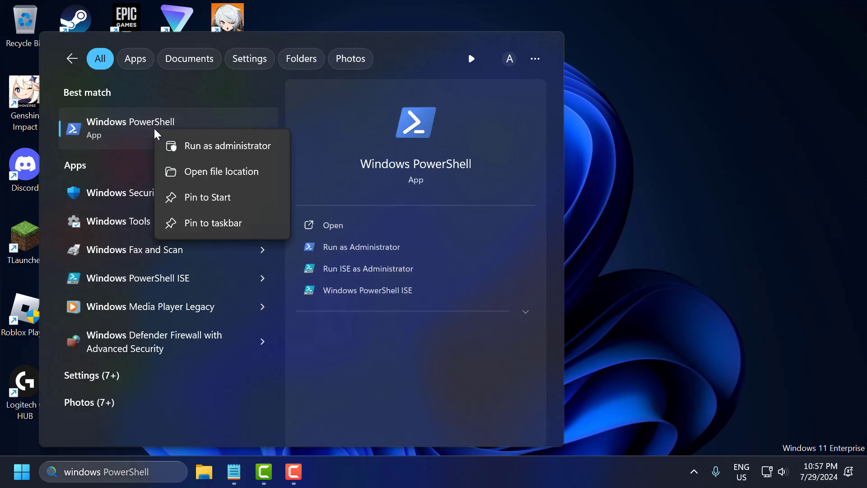
left_click(188, 146)
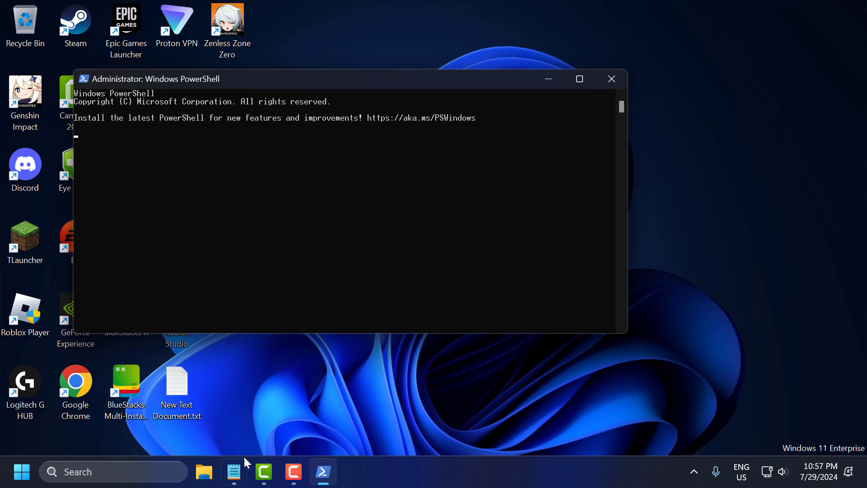
Step: Paste the gamingservices Remove-AppxPackage -allusers command from Notepad into admin PowerShell
left_click(233, 472)
left_click(390, 171)
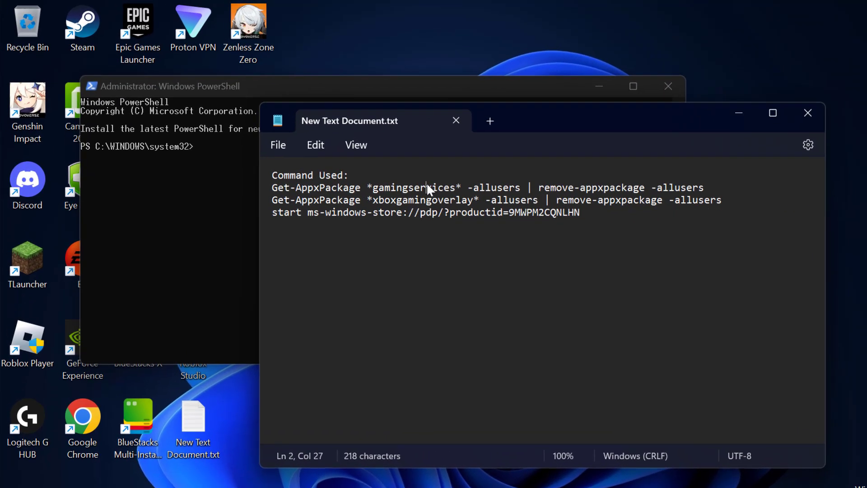
triple_click(426, 188)
left_click(738, 112)
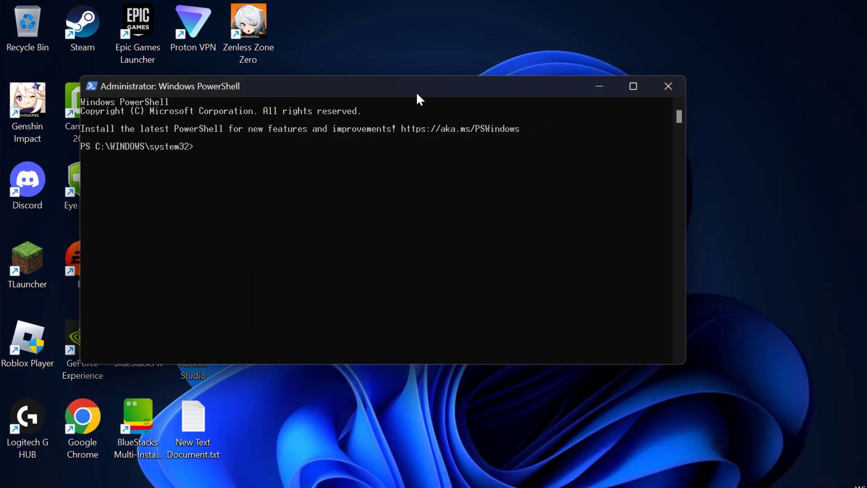
type("Get-AppxPackage *gamingservices* -allusers | remove-appxpackage -allusers")
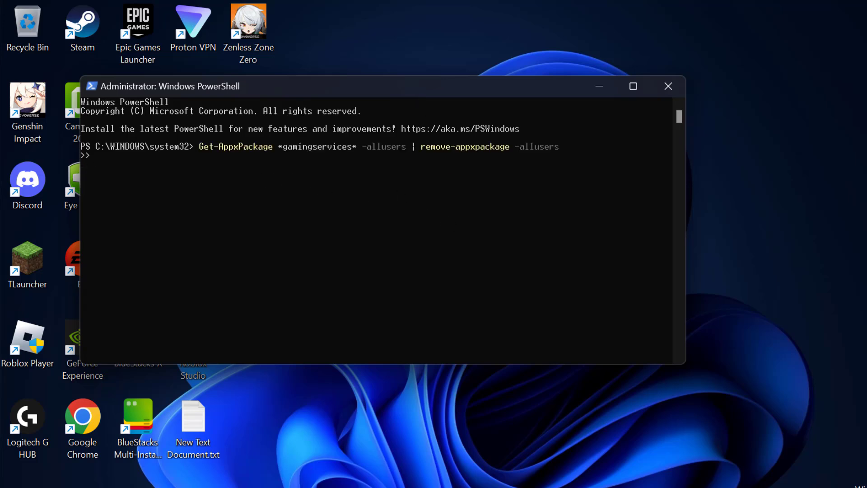
key("alt+Tab")
Step: Paste and run the xboxgamingoverlay removal command for all users
double_click(404, 201)
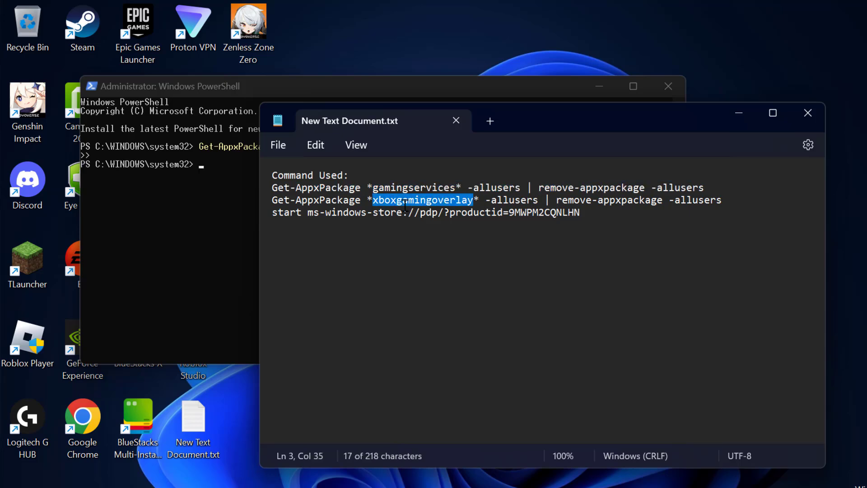
triple_click(405, 201)
left_click(738, 113)
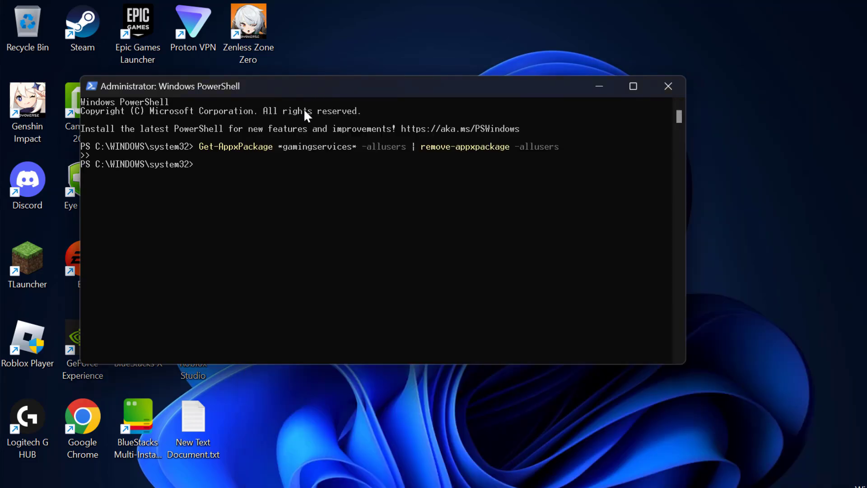
type("Get-AppxPackage *xboxgamingoverlay* -allusers | remove-appxpackage -allusers")
key("Return")
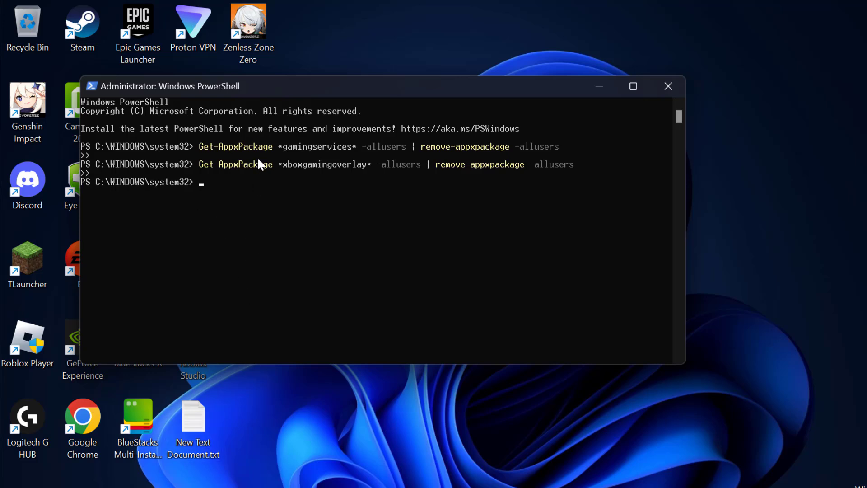
Step: Paste the start command that opens the Gaming Services Store page into PowerShell
key("alt+Tab")
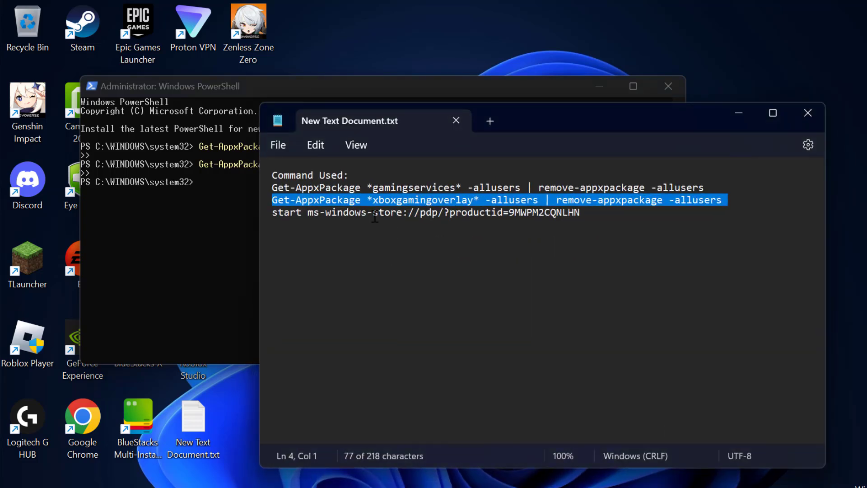
triple_click(374, 212)
left_click(733, 120)
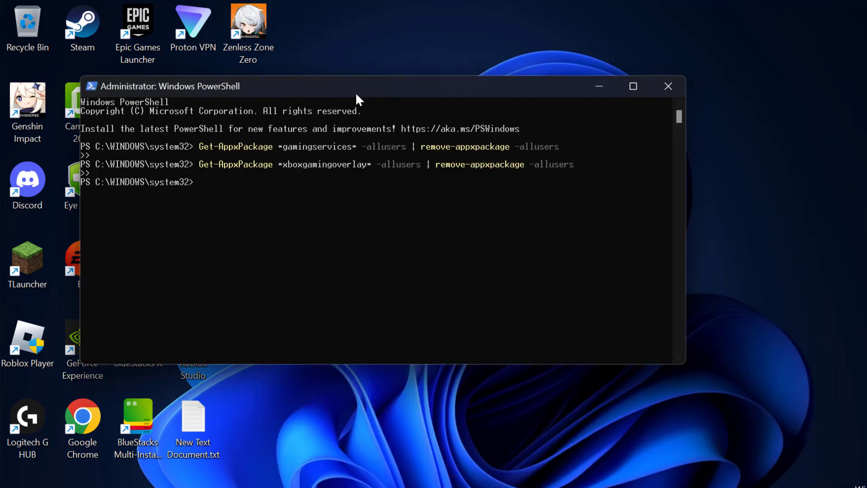
right_click(316, 176)
Step: Install Gaming Services from its Store page, then close Store and PowerShell
key("Return")
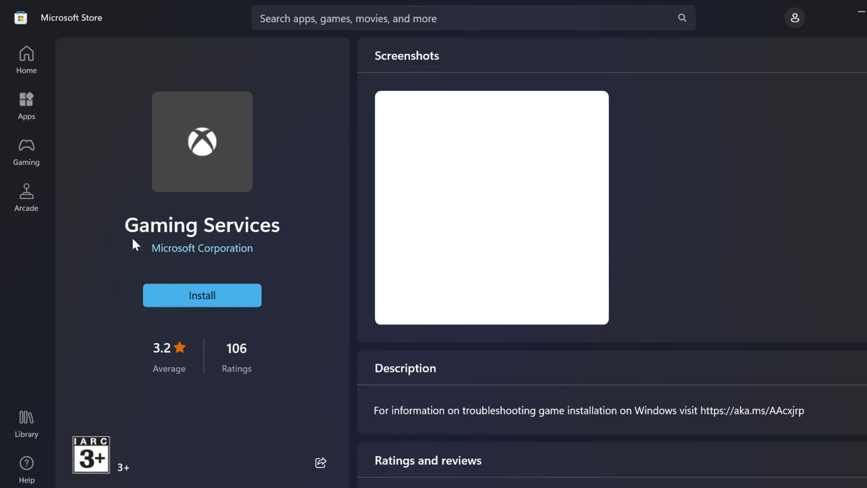
left_click(256, 302)
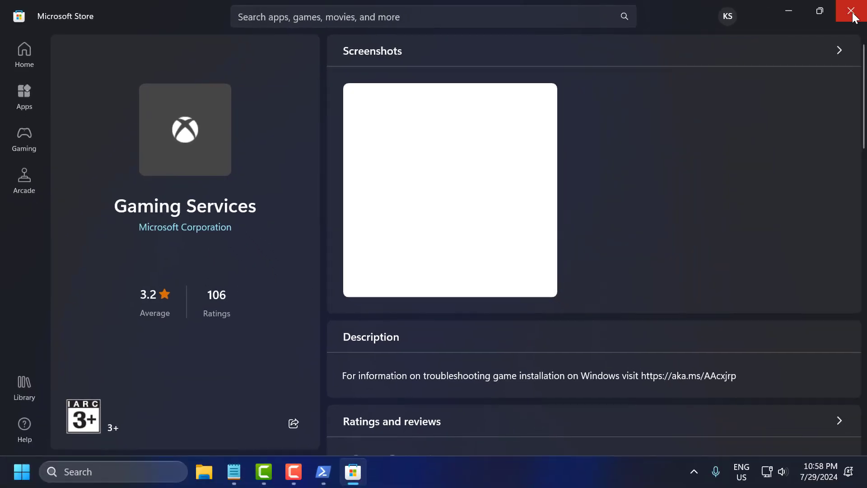
left_click(851, 13)
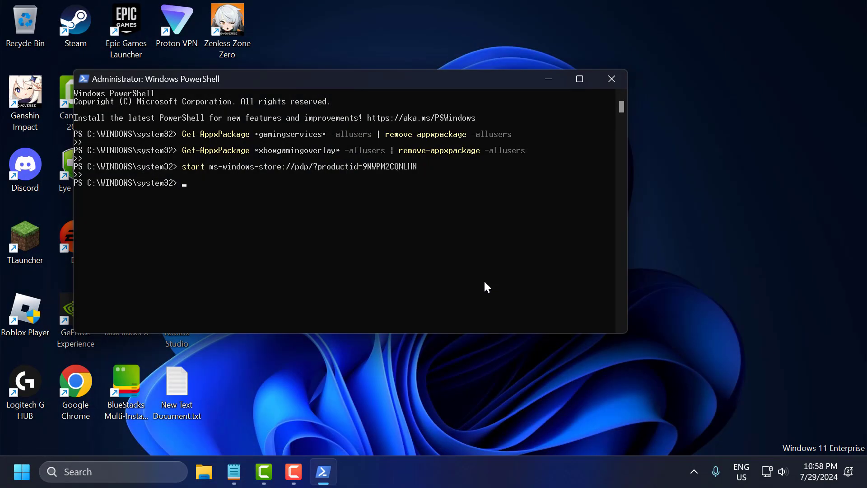
left_click(620, 78)
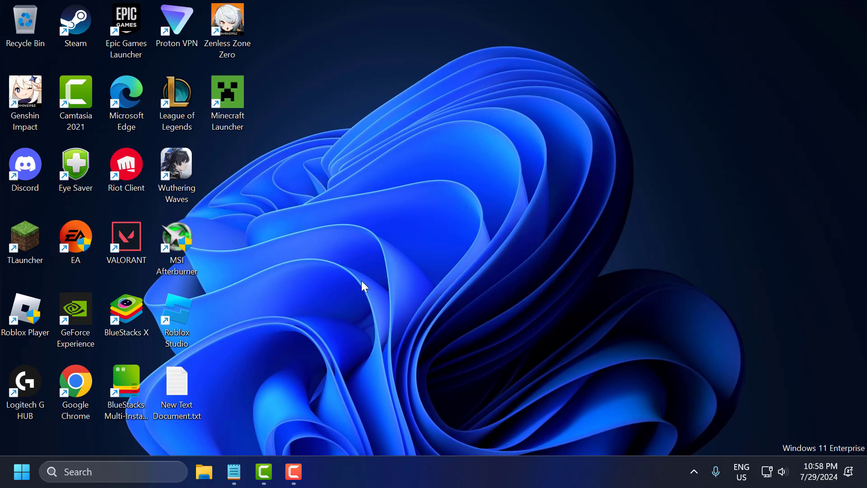
Step: Search 'msc' and launch System Configuration
left_click(137, 473)
type("ms")
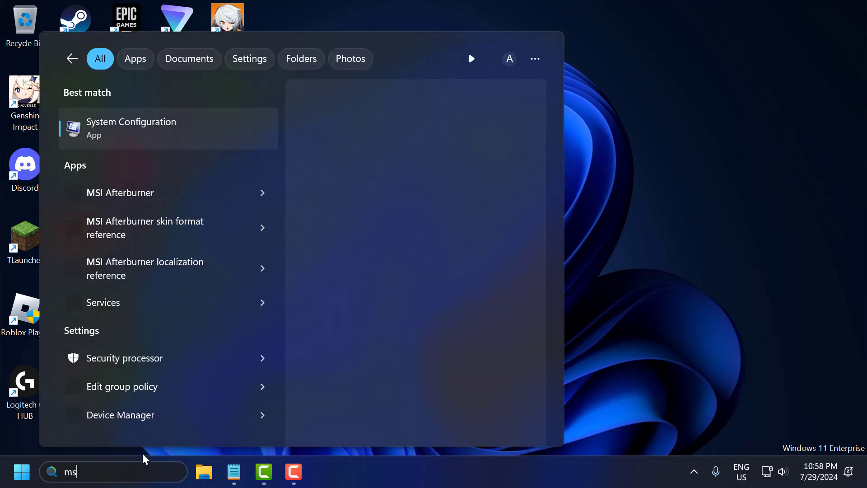
type("c")
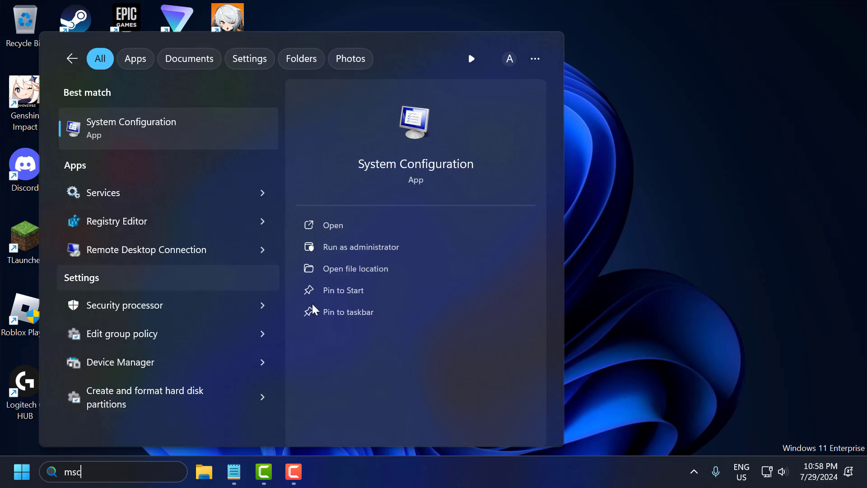
left_click(124, 132)
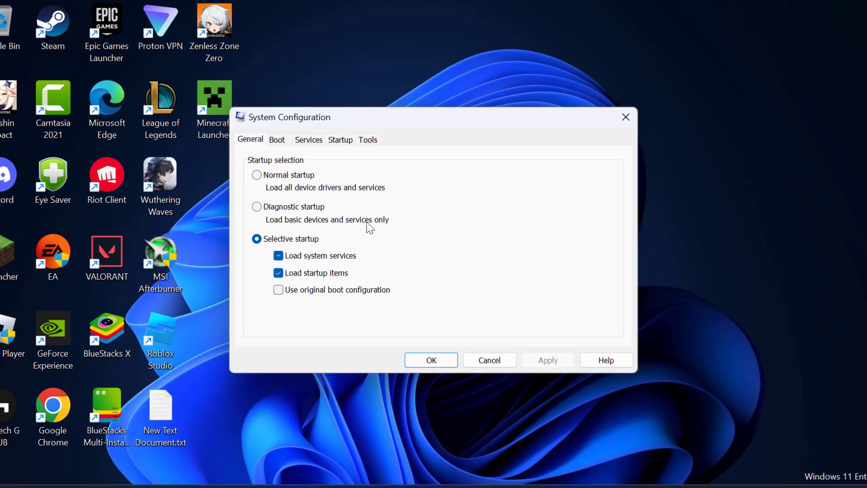
Step: Hide all Microsoft services, disable the rest, and open Task Manager from the Startup tab
left_click(308, 140)
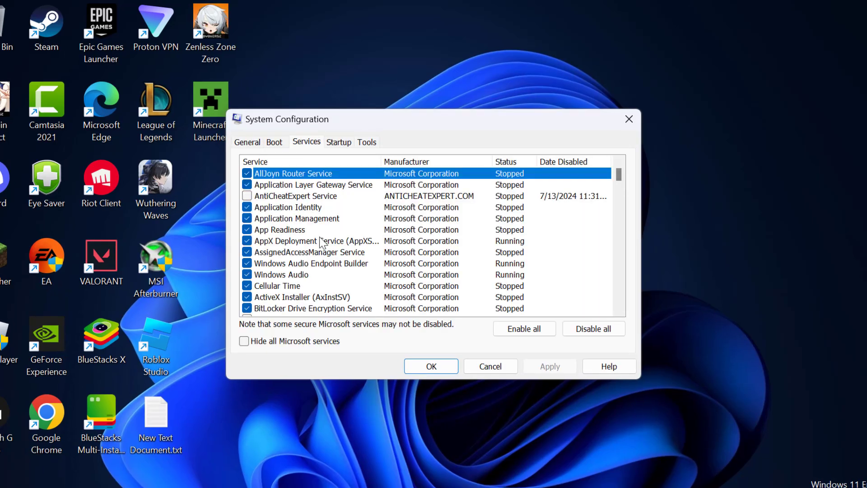
left_click(244, 341)
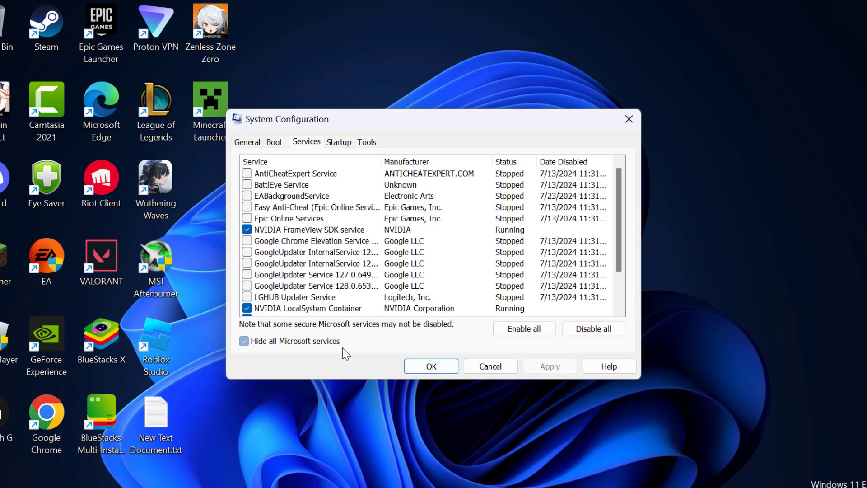
scroll(457, 281, "down", 2)
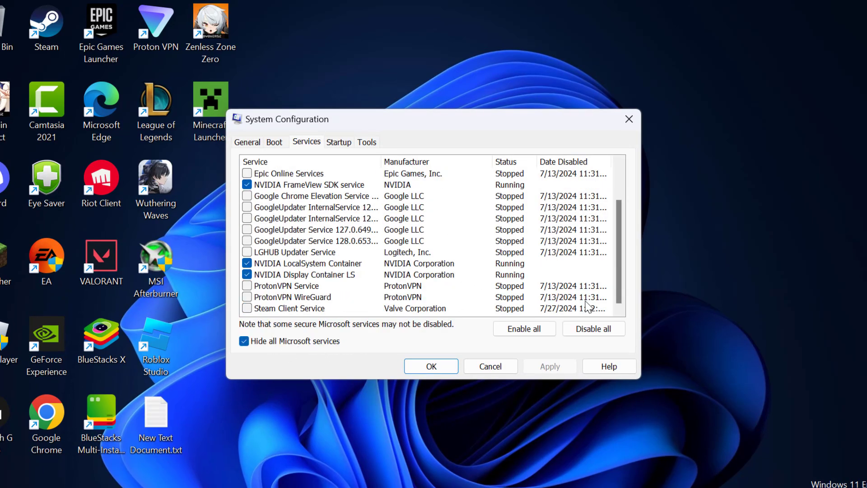
left_click(609, 336)
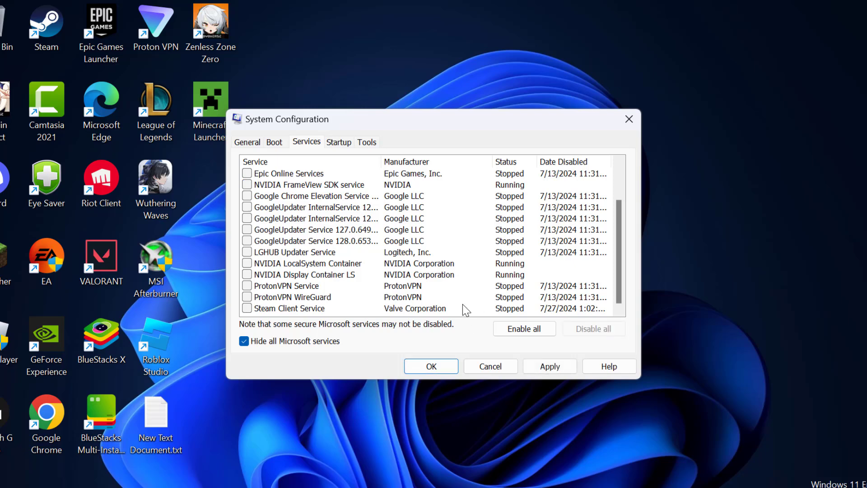
left_click(335, 144)
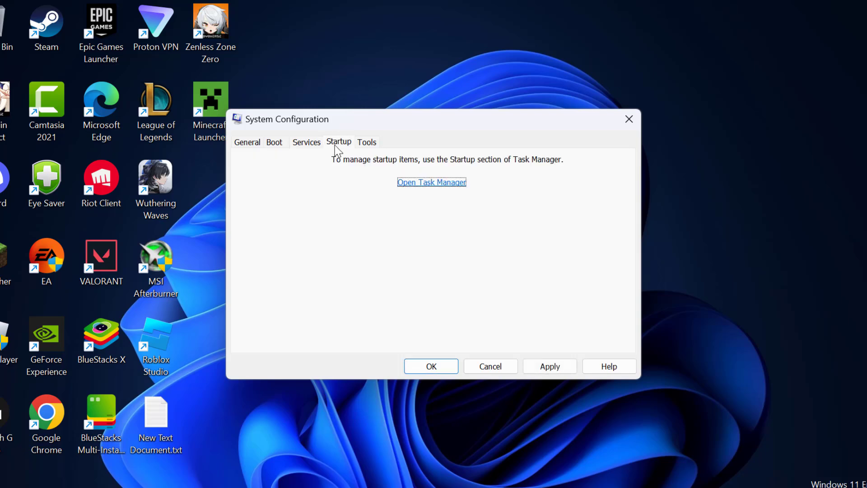
left_click(447, 183)
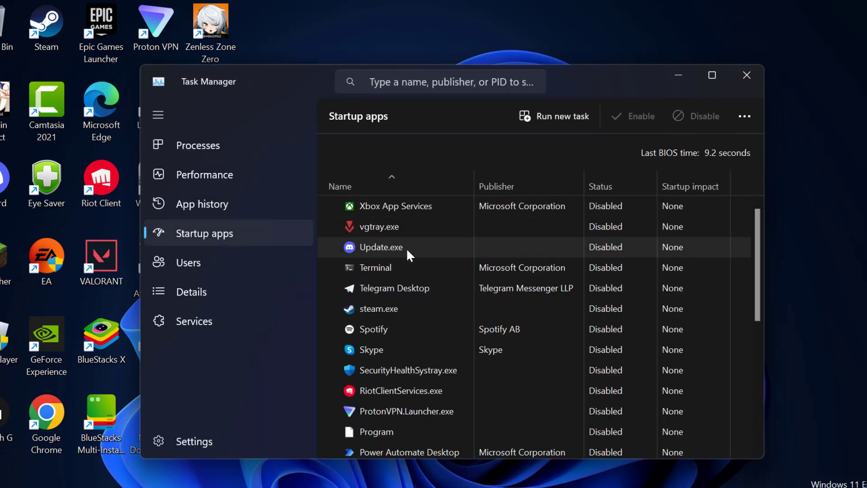
Step: Review startup apps such as lghub_system_tray.exe, close Task Manager, and apply the clean-boot changes
scroll(454, 310, "down", 3)
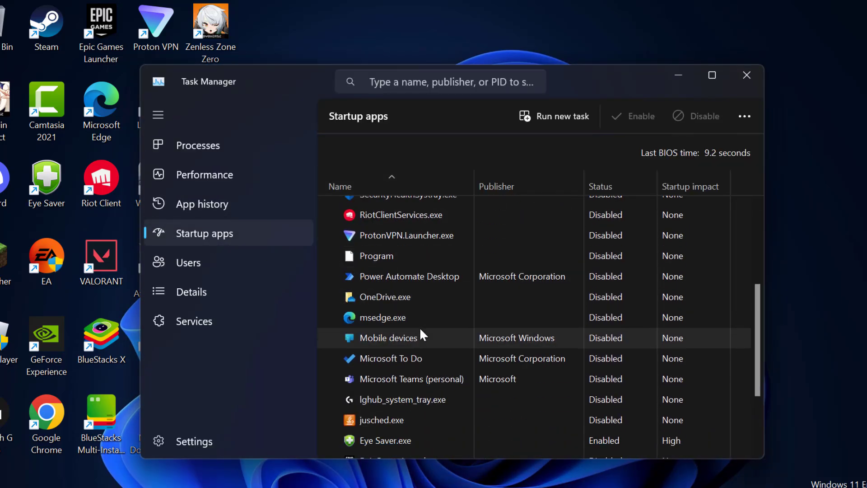
scroll(428, 271, "down", 2)
right_click(392, 289)
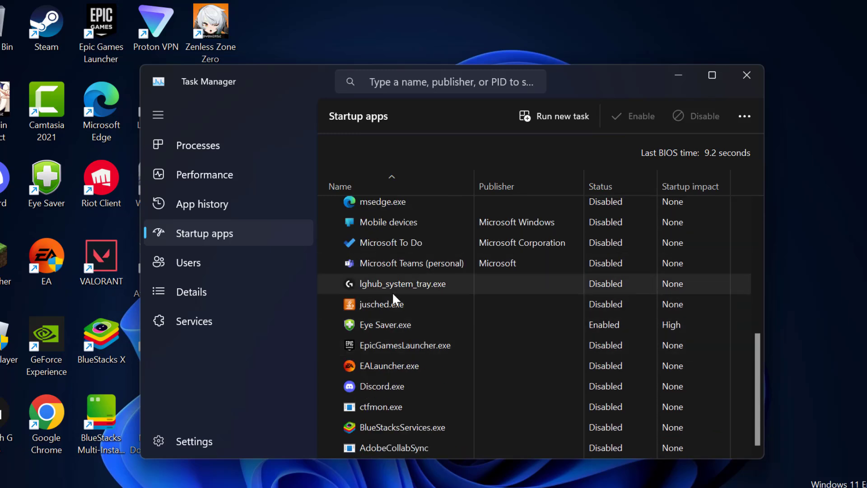
left_click(483, 265)
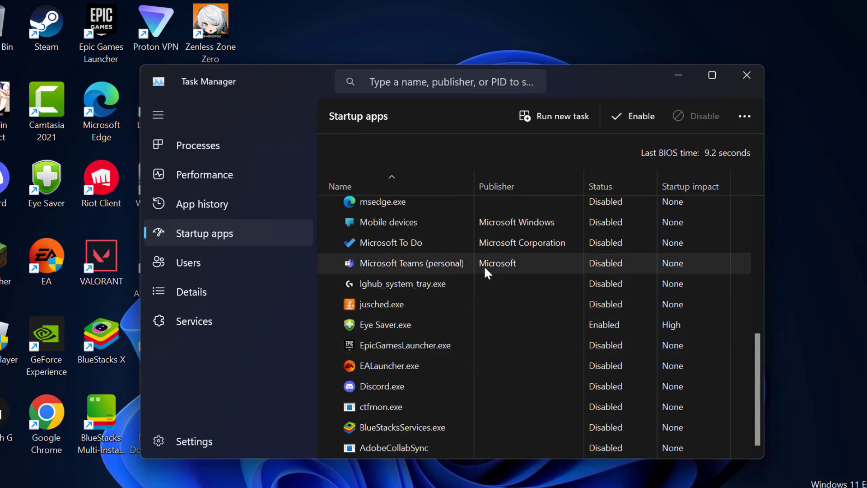
scroll(497, 316, "up", 2)
scroll(497, 316, "up", 5)
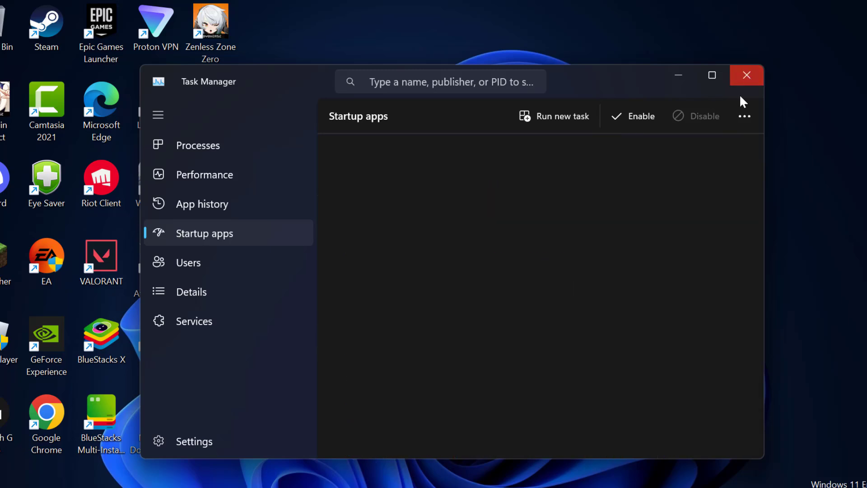
left_click(746, 75)
left_click(566, 365)
Step: Confirm System Configuration with OK and choose Exit without restart
left_click(432, 367)
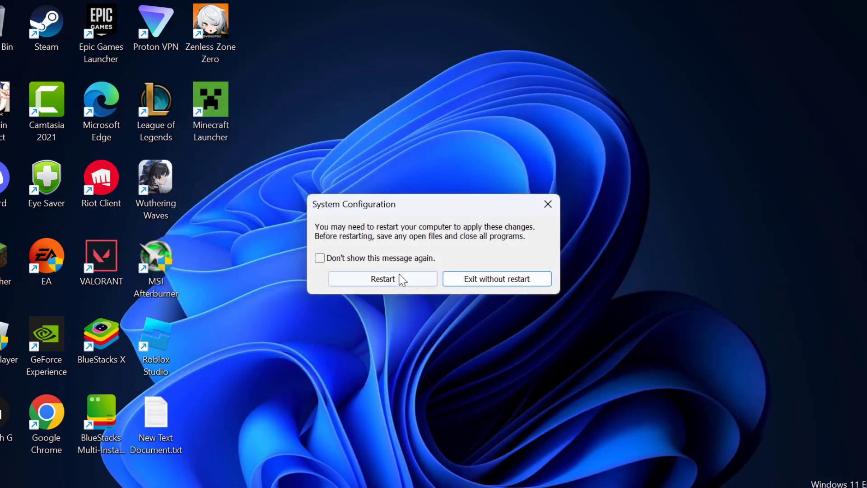
left_click(500, 280)
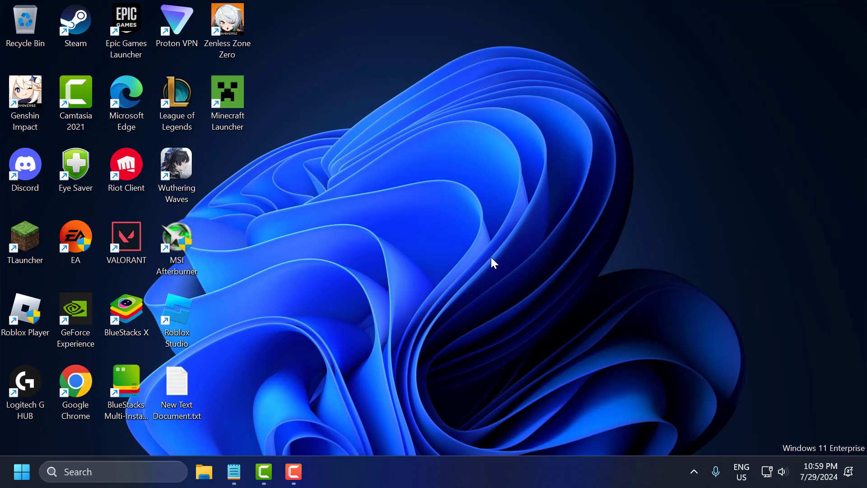
Step: Launch the Xbox app and open the Minecraft Launcher page from My Library
left_click(135, 472)
left_click(140, 154)
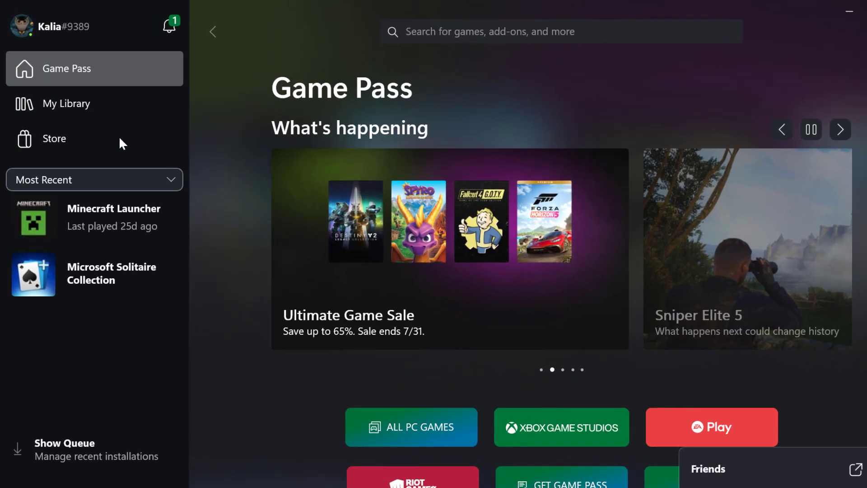
left_click(101, 110)
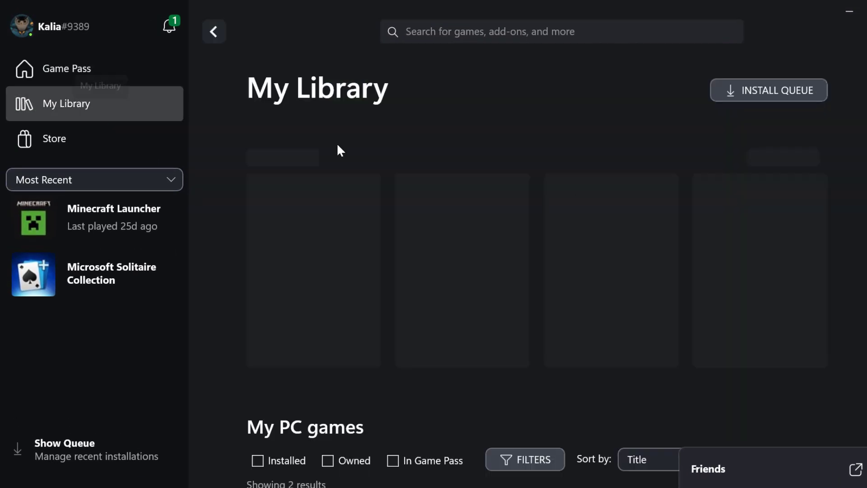
scroll(541, 255, "down", 5)
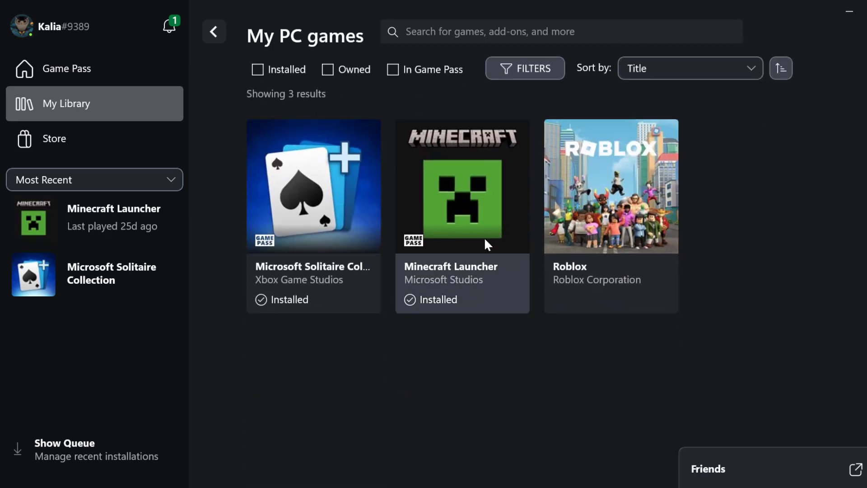
left_click(459, 229)
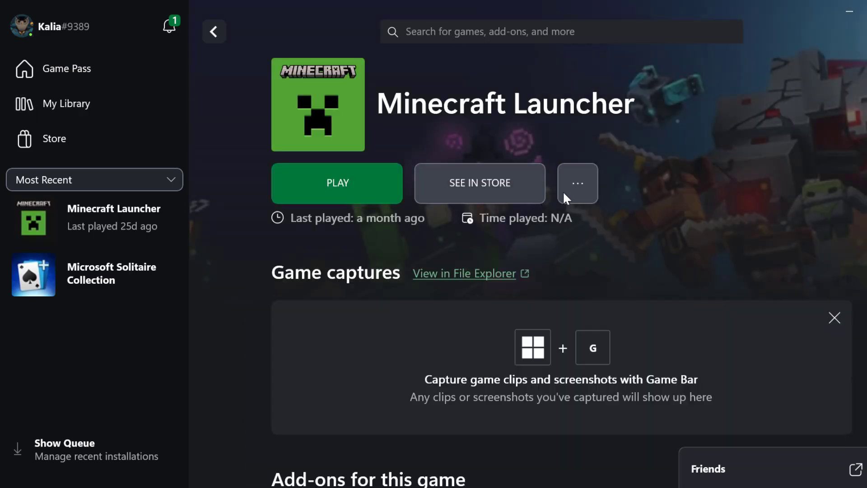
left_click(580, 186)
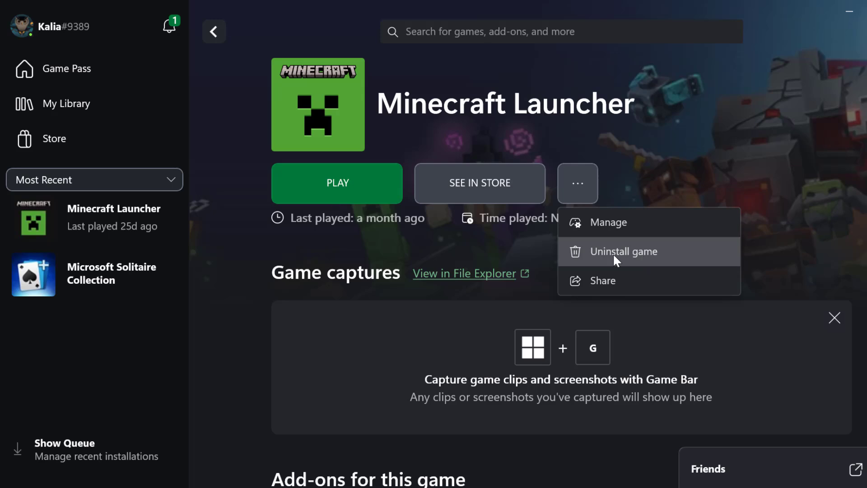
left_click(660, 172)
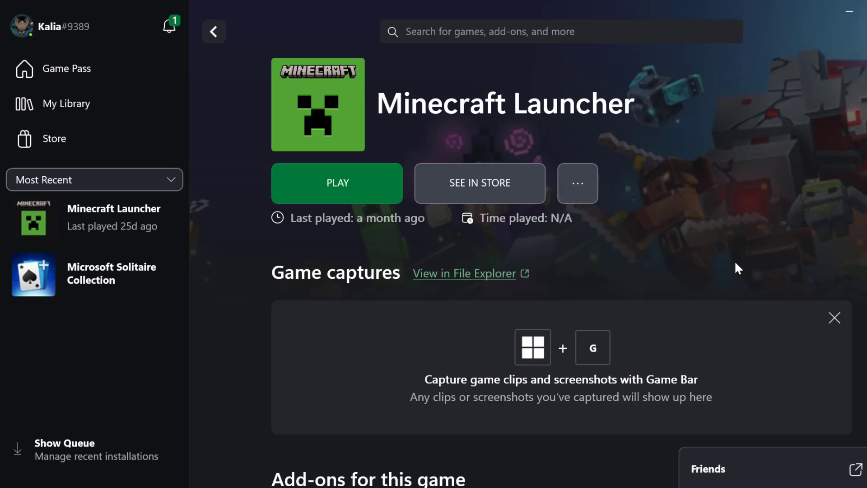